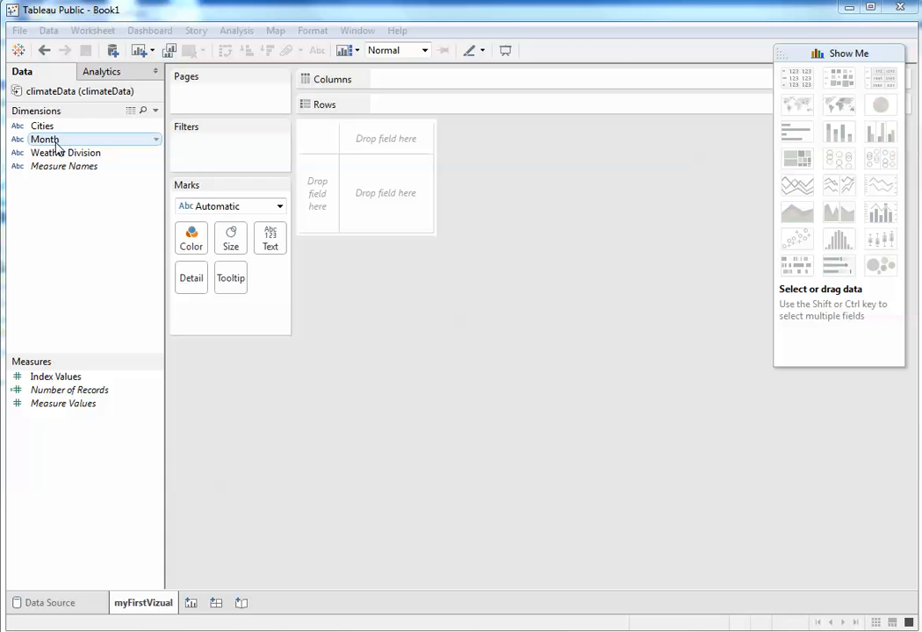
# Step: Build a text table of summed Index Values with Month on the rows
pyautogui.moveTo(44, 140); pyautogui.dragTo(389, 114)
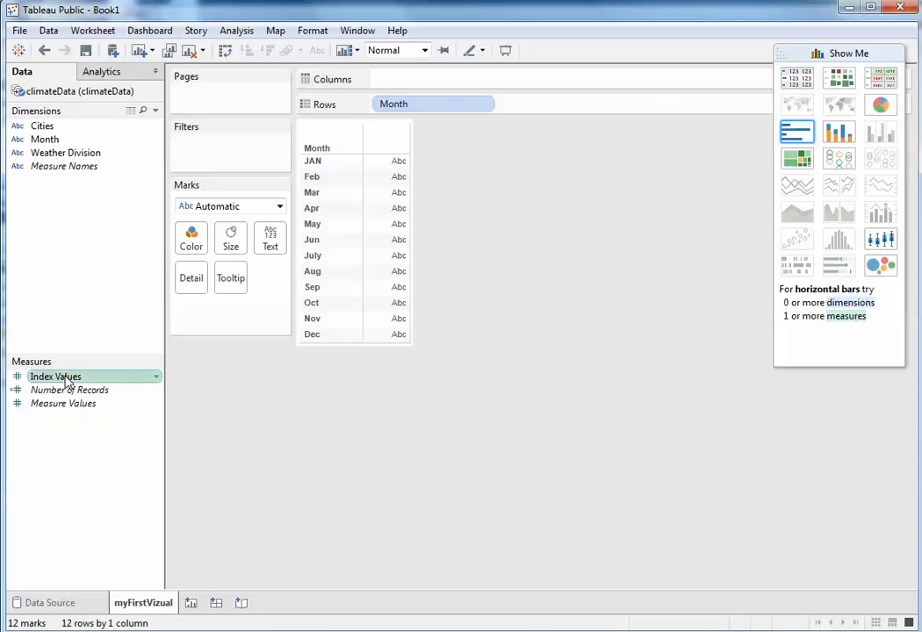
pyautogui.moveTo(68, 381); pyautogui.dragTo(413, 80)
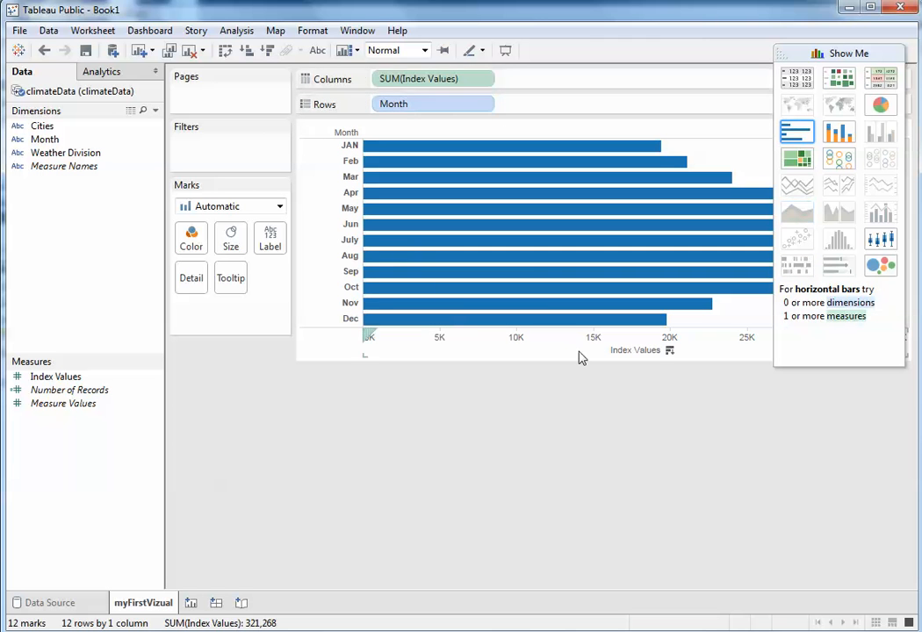
pyautogui.click(804, 81)
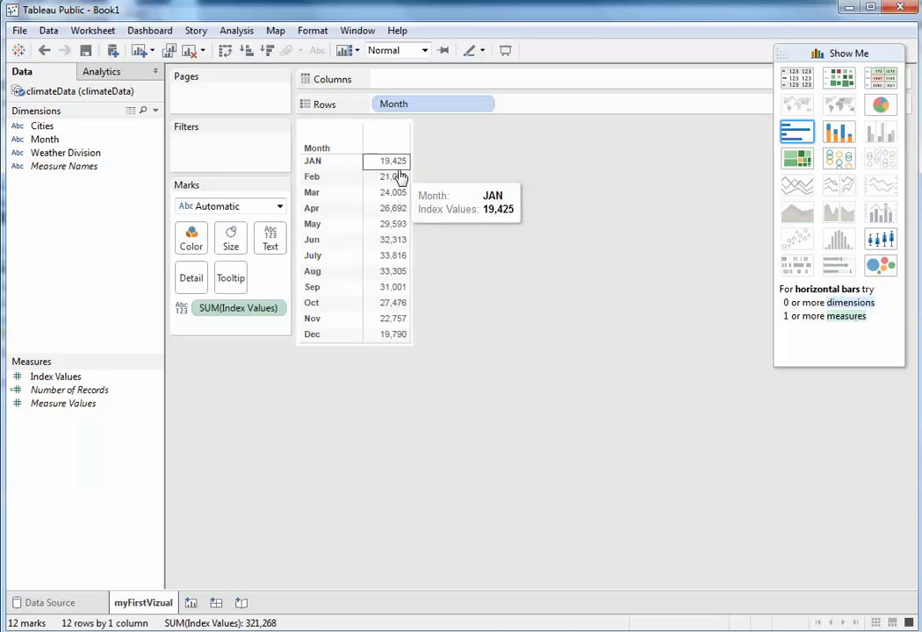
pyautogui.moveTo(393, 166)
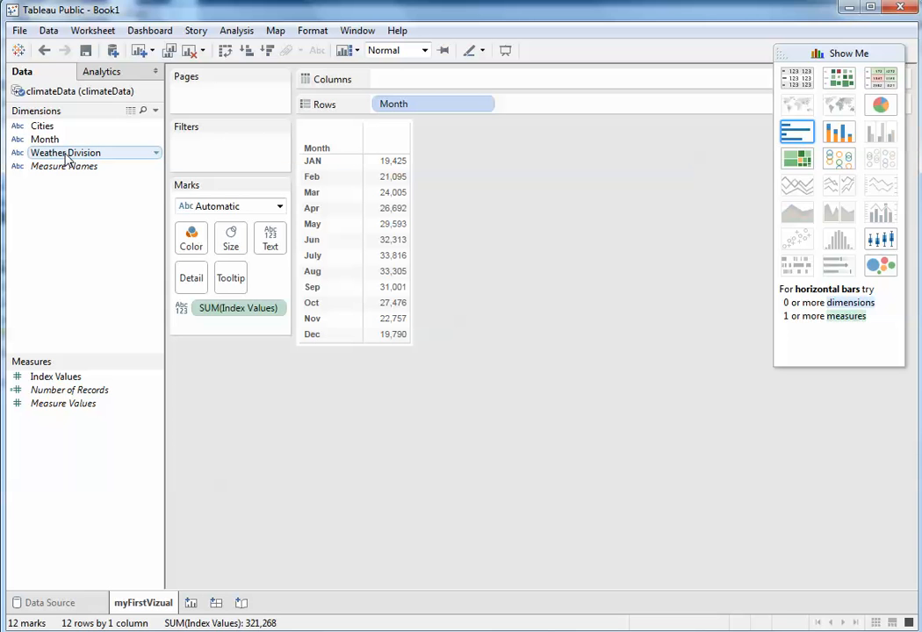
# Step: Split the table into columns by Weather Division and widen them so the full column headings fit
pyautogui.moveTo(68, 158); pyautogui.dragTo(419, 88)
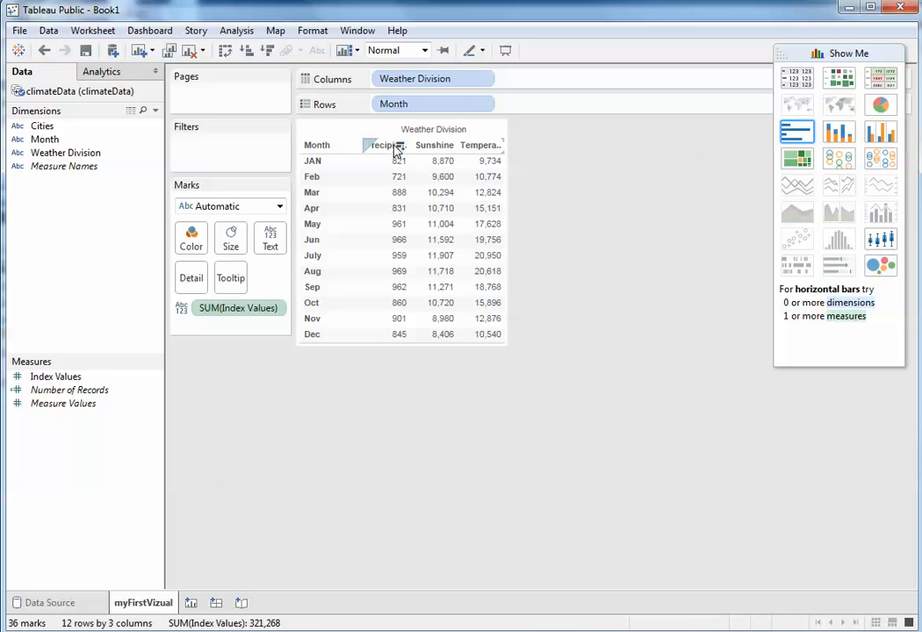
pyautogui.moveTo(409, 151); pyautogui.dragTo(488, 145)
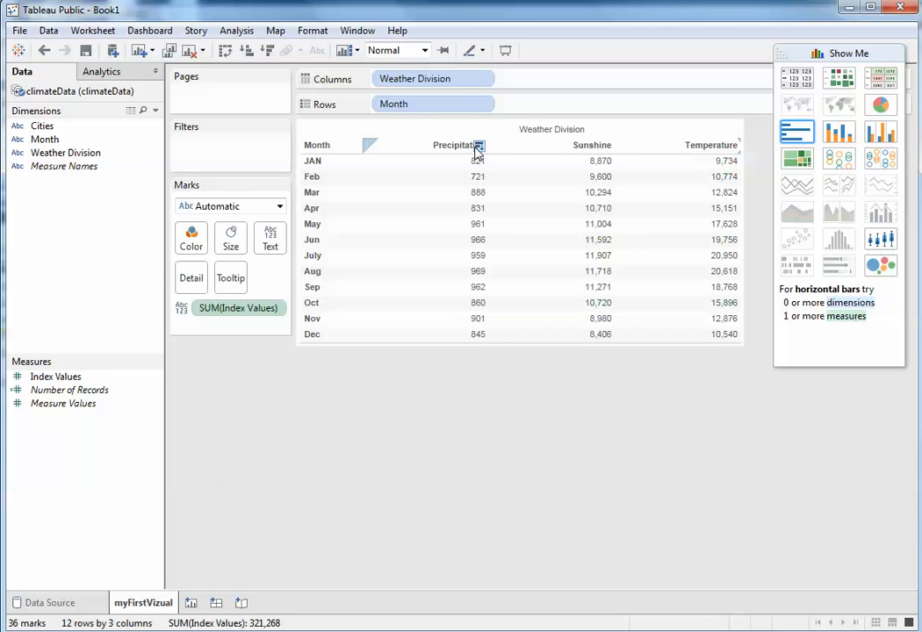
# Step: Sort the months in descending order by Precipitation and the weather divisions in descending order by their Aug values
pyautogui.click(479, 146)
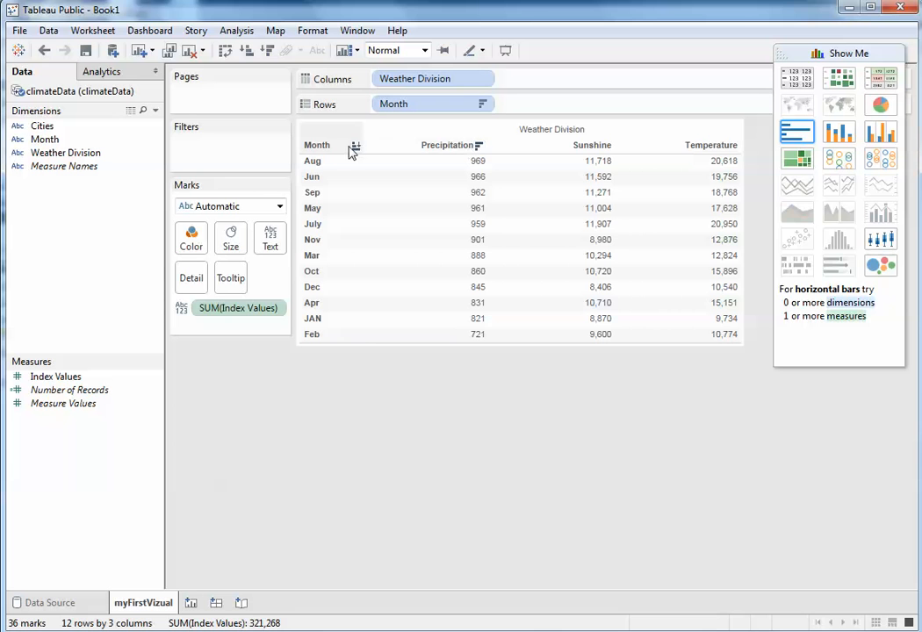
pyautogui.click(355, 162)
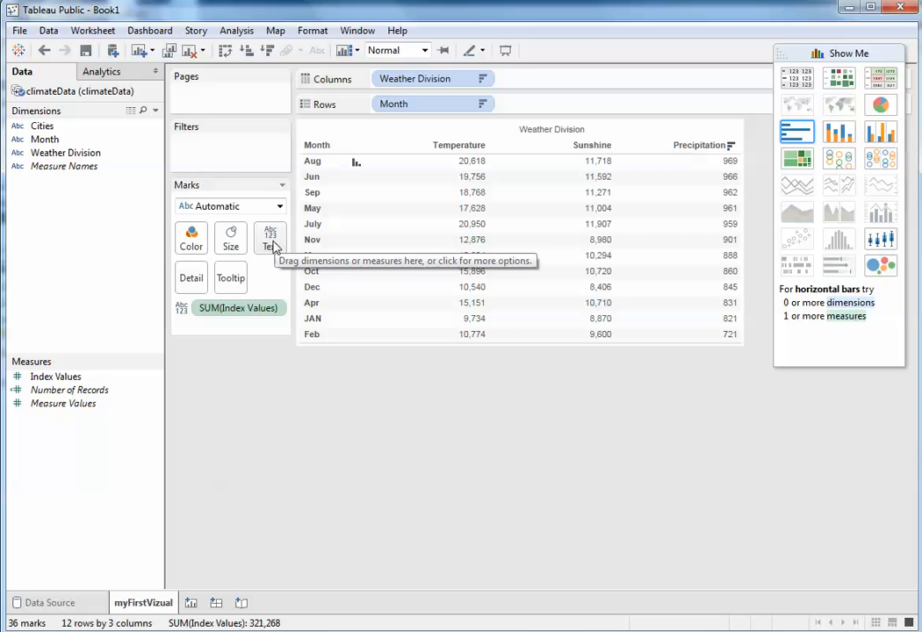
# Step: Enlarge the table's value text to about three quarters of the mark size range
pyautogui.click(232, 239)
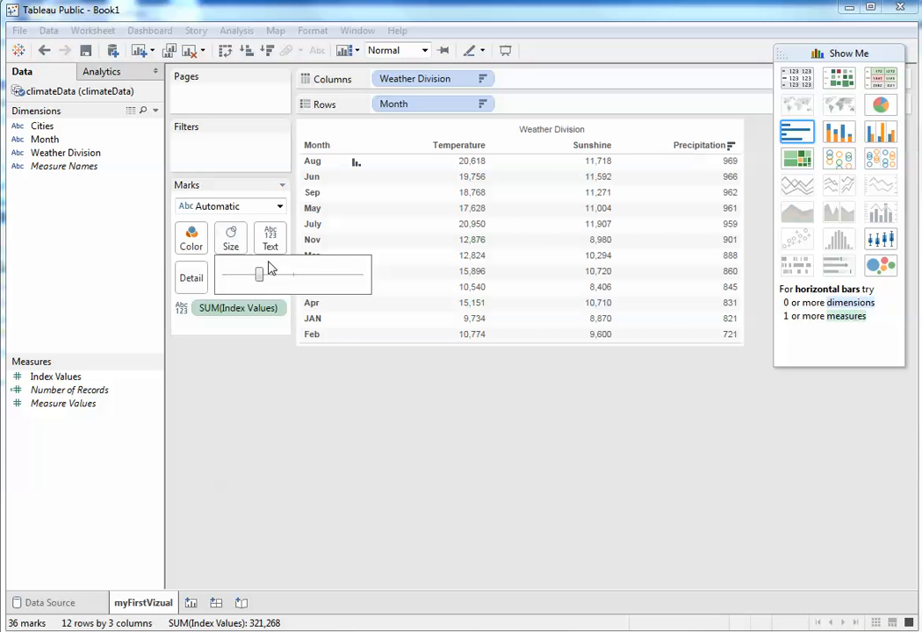
pyautogui.moveTo(261, 277); pyautogui.dragTo(298, 278)
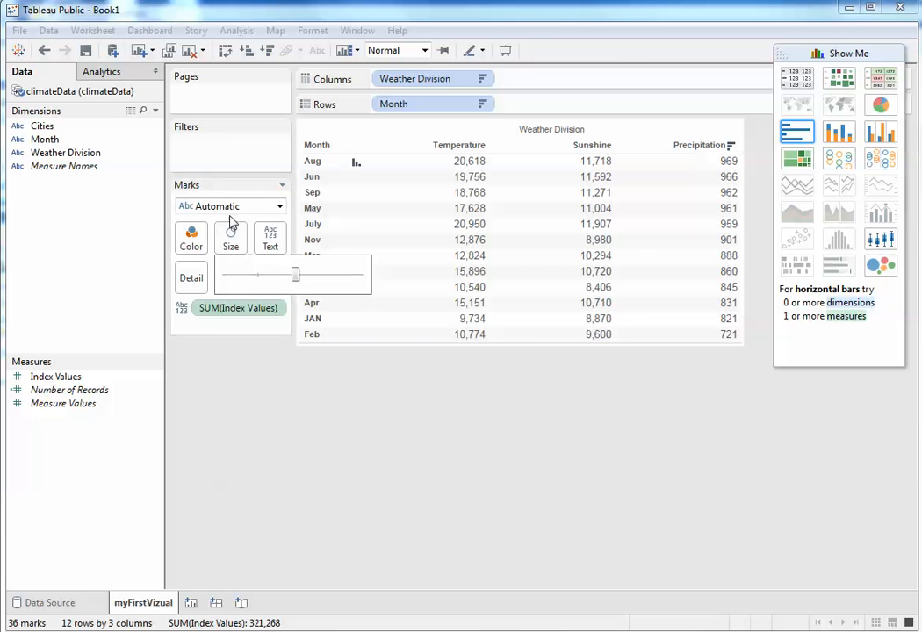
pyautogui.moveTo(296, 281); pyautogui.dragTo(331, 280)
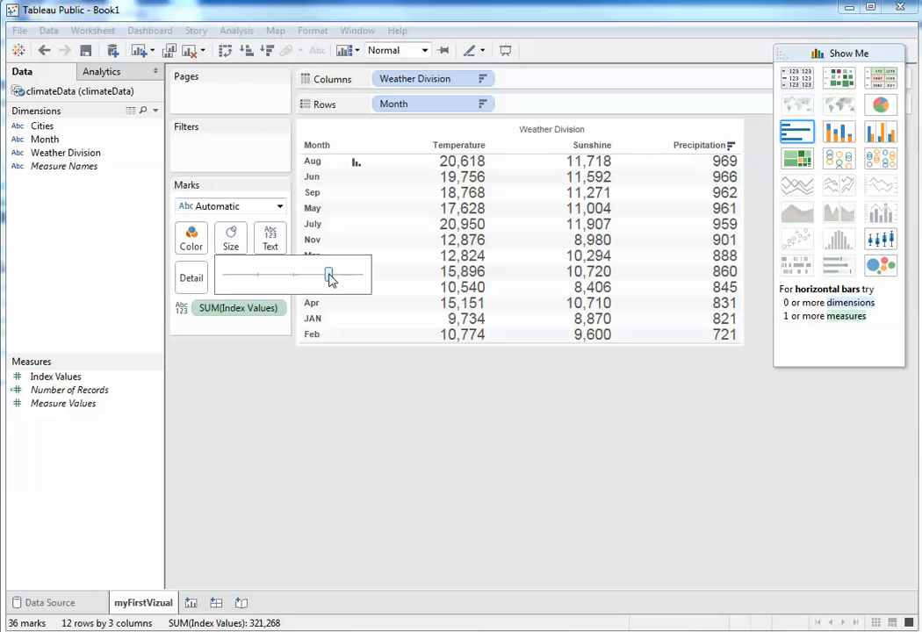
# Step: Colour the table's value text medium green
pyautogui.click(192, 245)
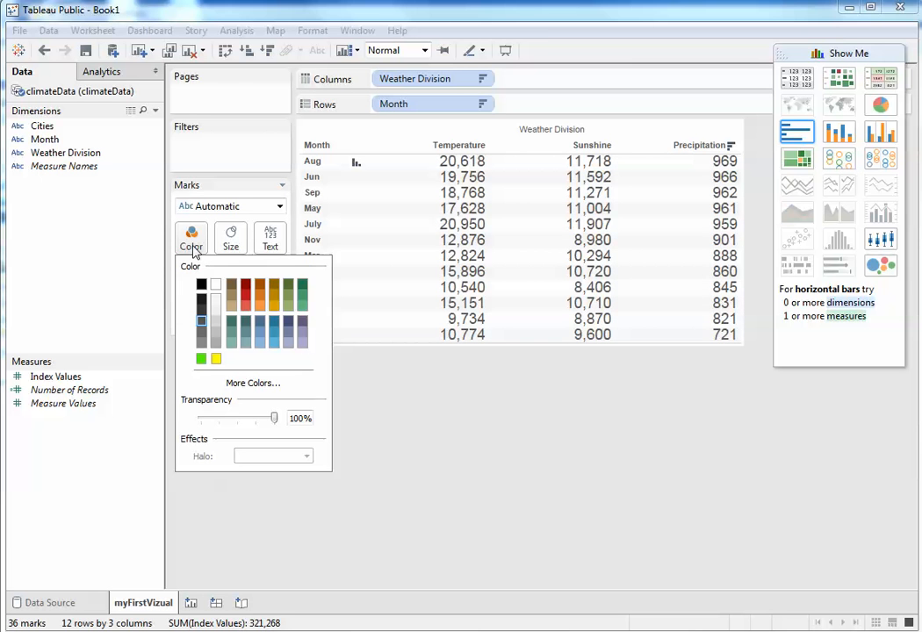
pyautogui.click(303, 286)
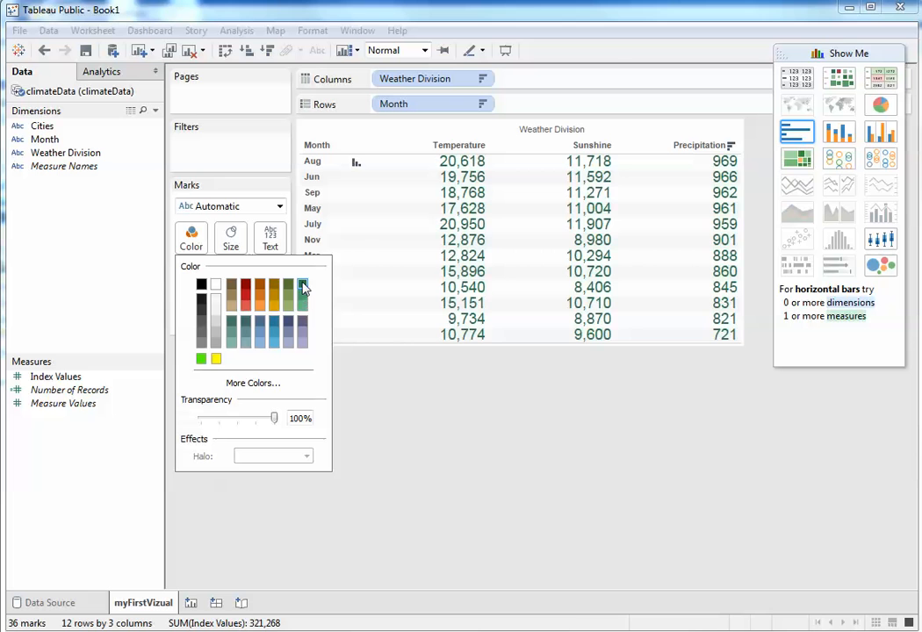
pyautogui.click(303, 299)
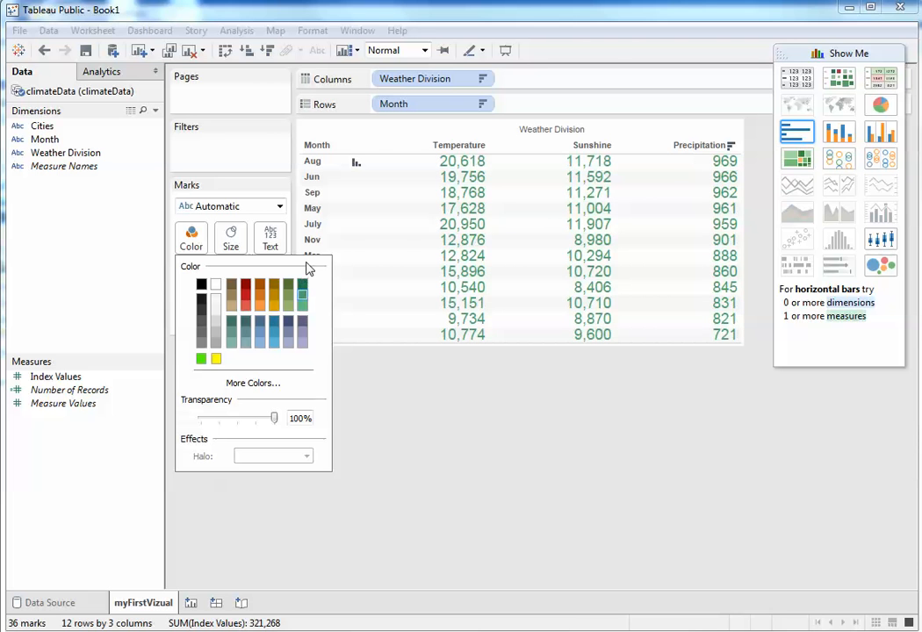
pyautogui.click(430, 450)
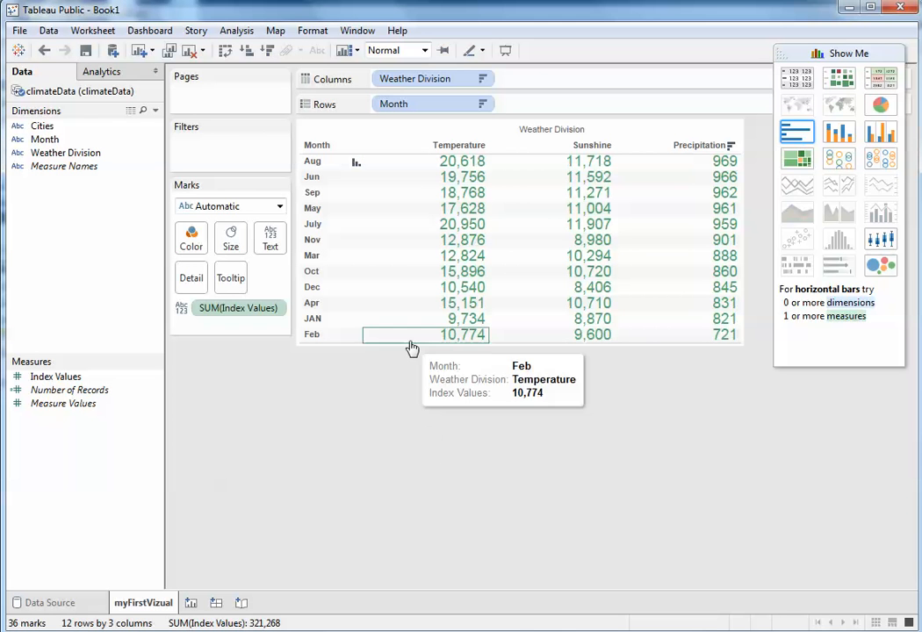
pyautogui.click(314, 162)
pyautogui.rightClick(316, 163)
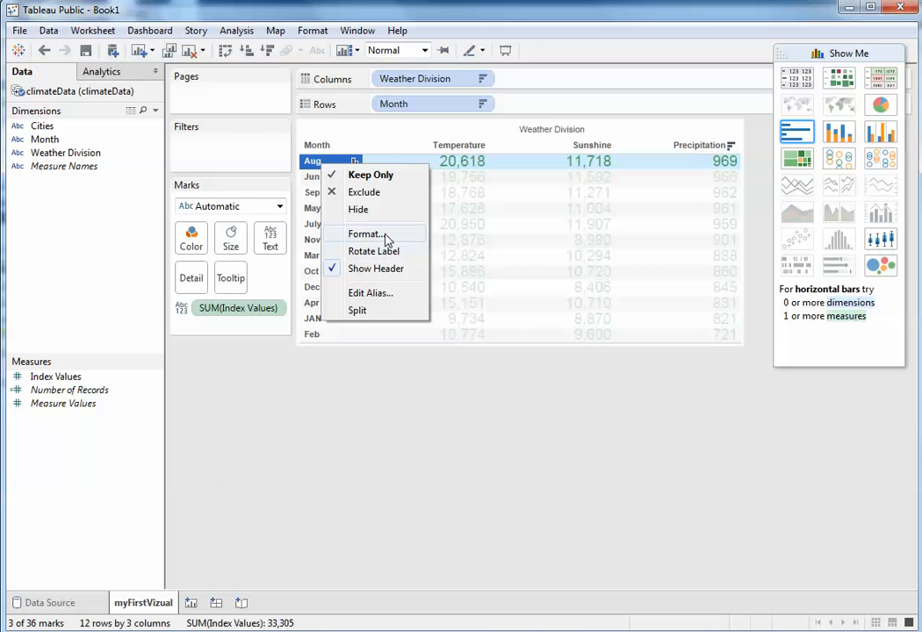
pyautogui.click(378, 133)
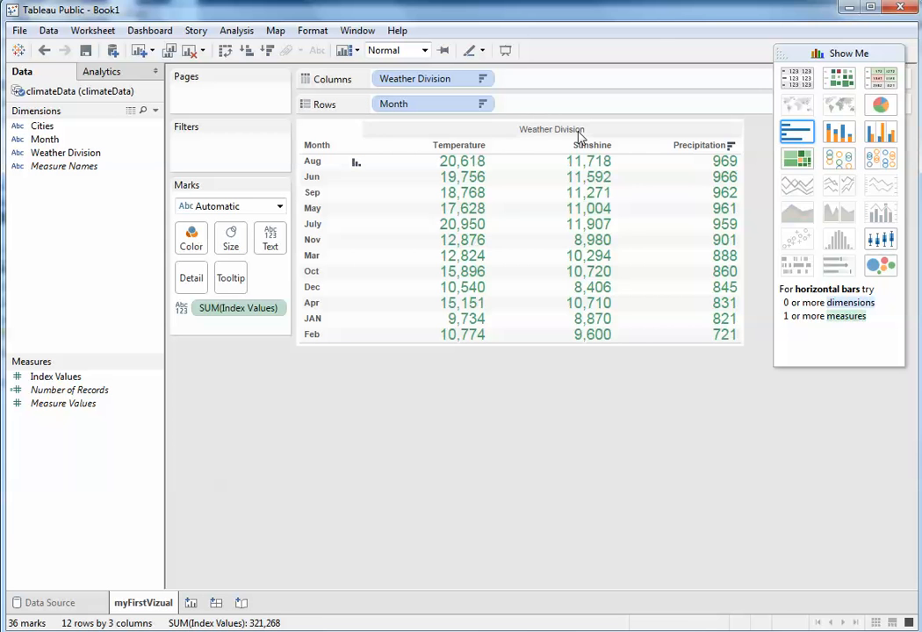
# Step: Format the Month field label with a pale yellow corner shading
pyautogui.rightClick(323, 147)
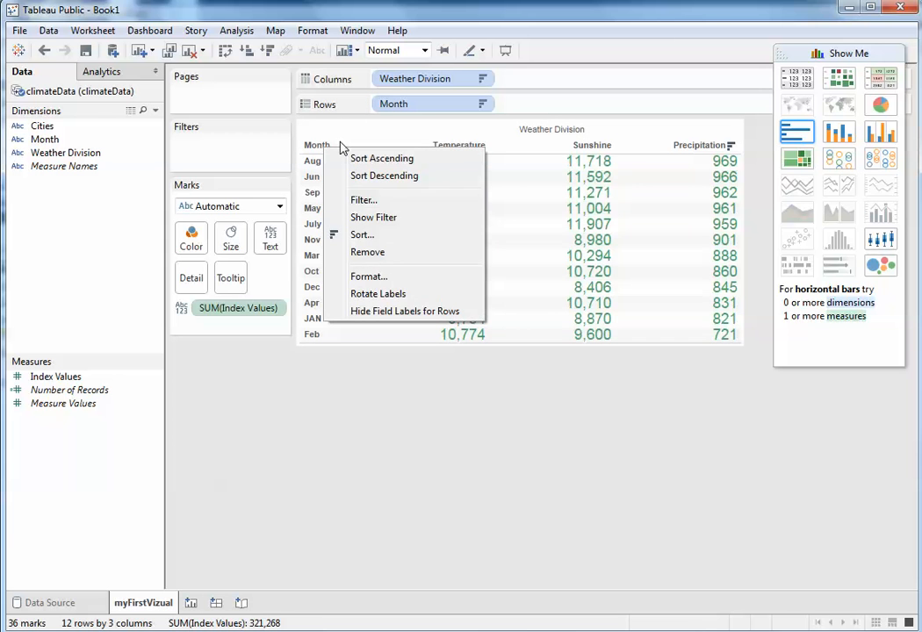
pyautogui.click(371, 275)
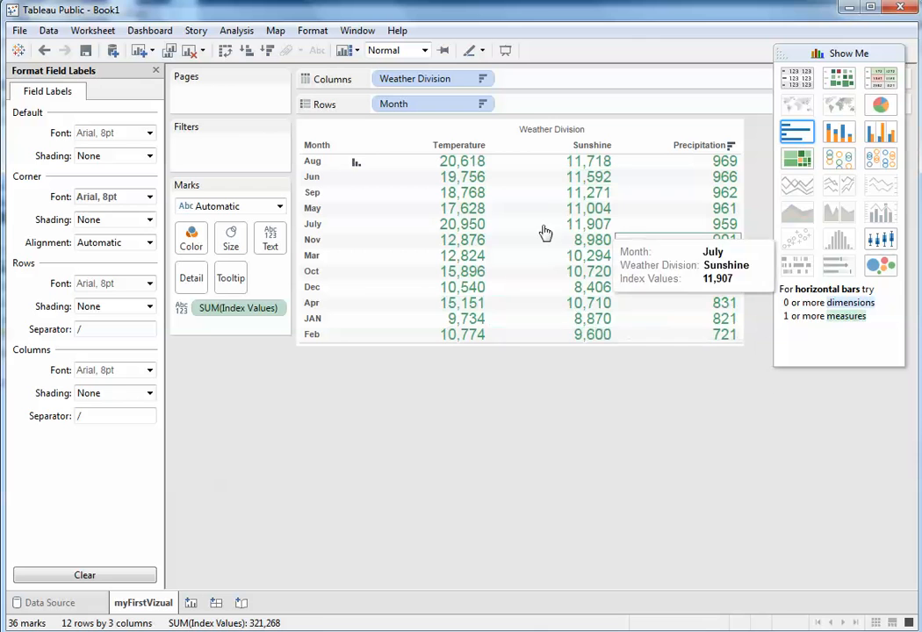
pyautogui.rightClick(323, 149)
pyautogui.click(329, 137)
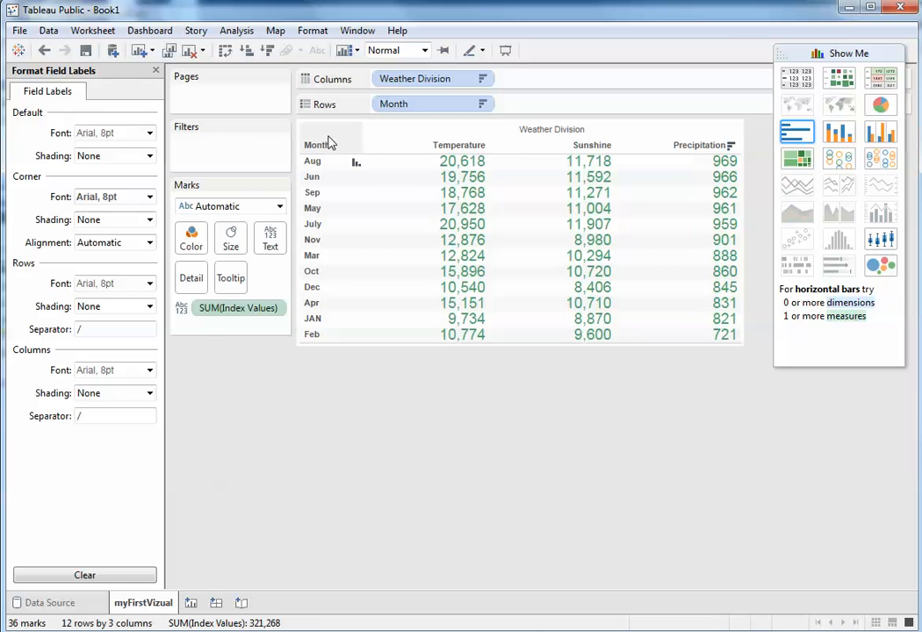
pyautogui.click(150, 222)
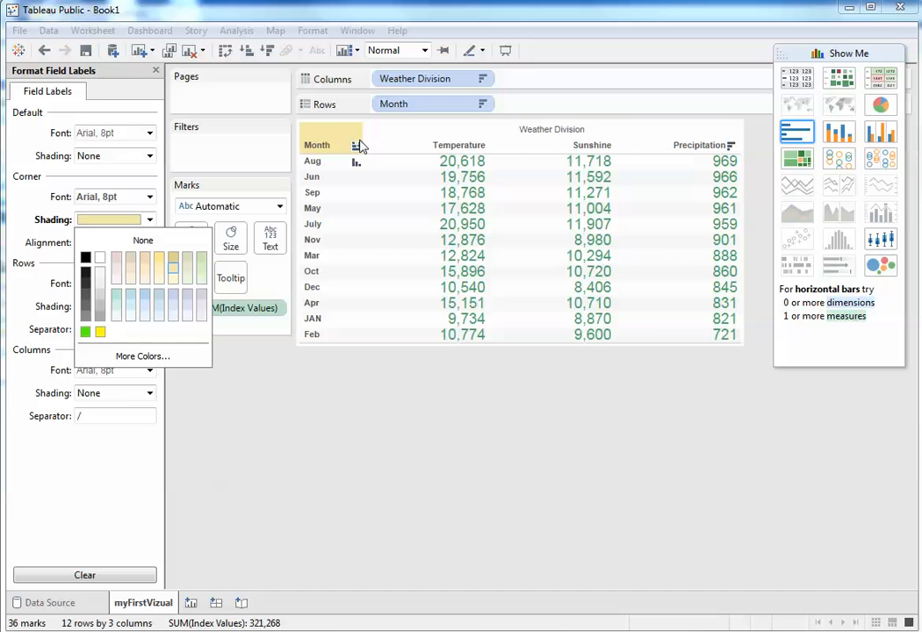
pyautogui.click(354, 417)
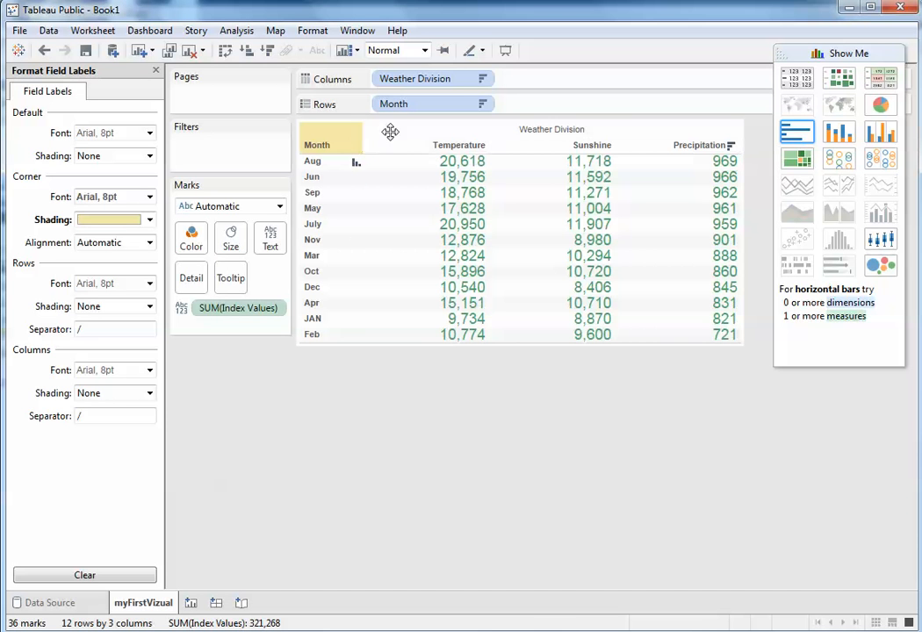
# Step: Set the corner shading of the field labels to light green
pyautogui.rightClick(393, 134)
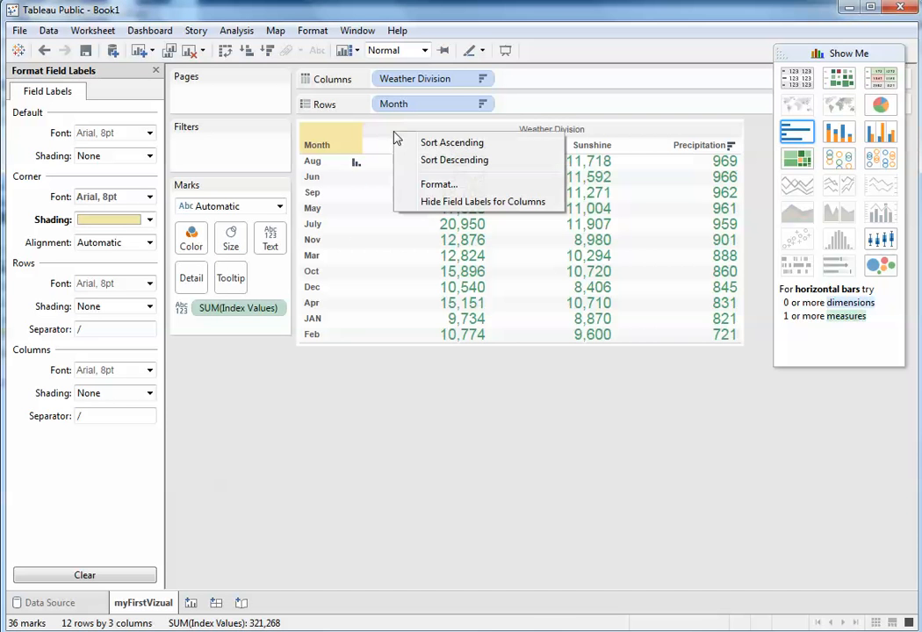
pyautogui.click(456, 185)
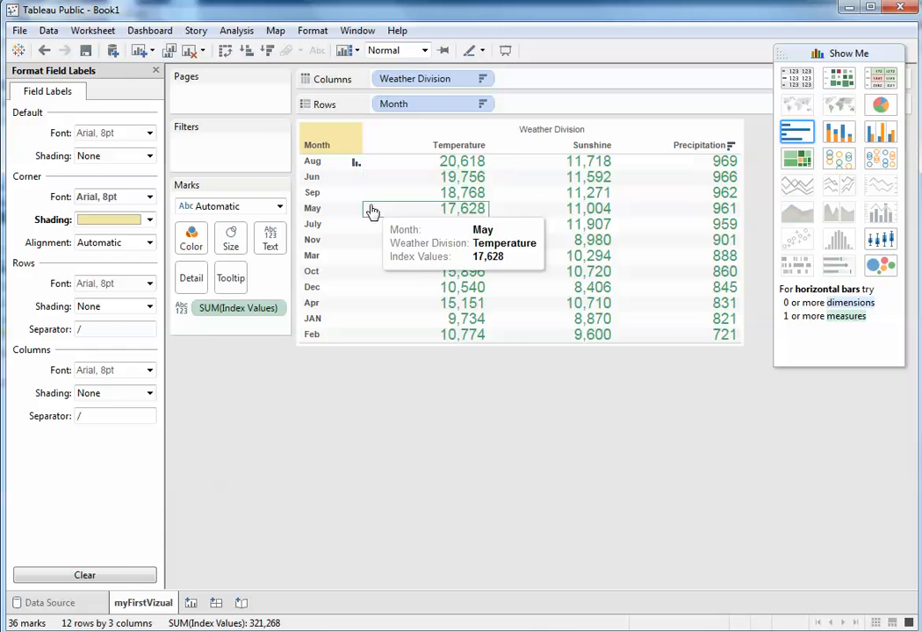
pyautogui.click(151, 222)
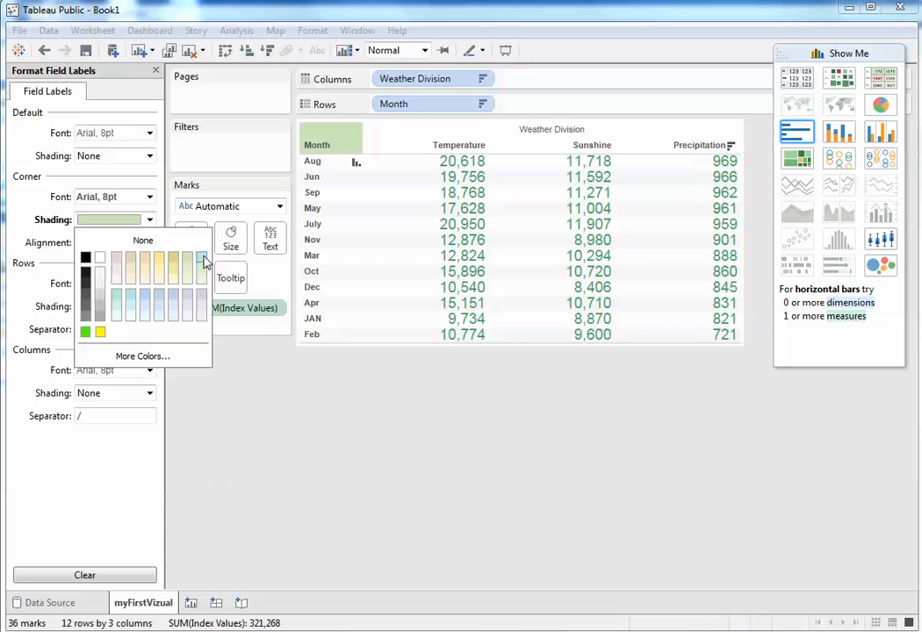
pyautogui.rightClick(422, 129)
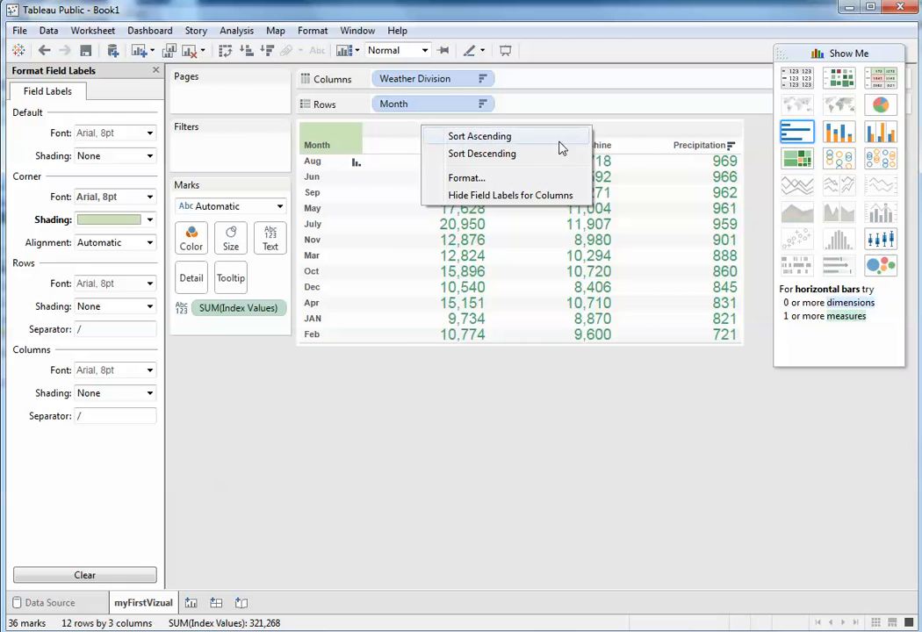
pyautogui.click(26, 215)
# Step: Set both the row and the column field label shading to bright green
pyautogui.click(151, 306)
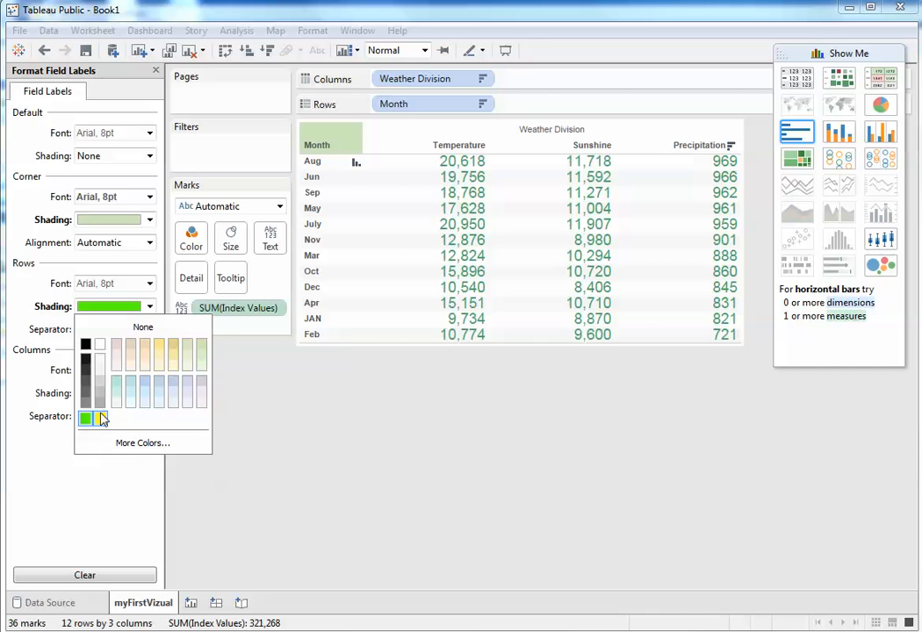
pyautogui.click(20, 449)
pyautogui.click(150, 393)
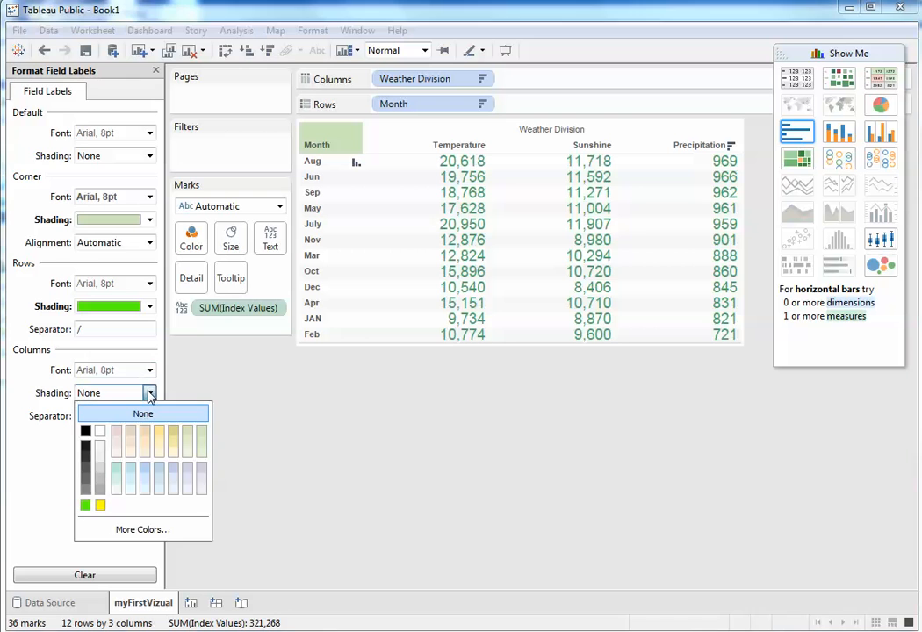
pyautogui.click(85, 505)
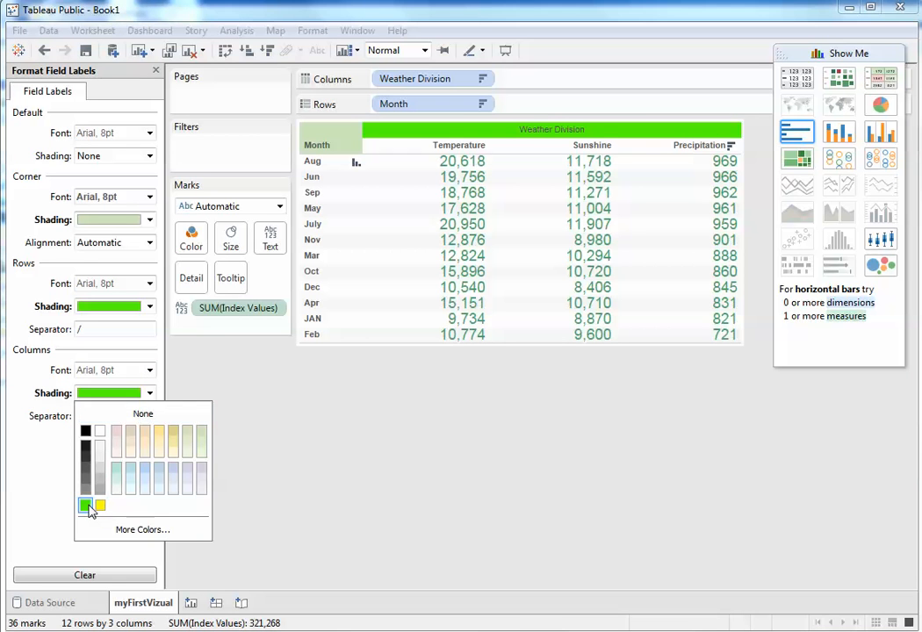
pyautogui.click(415, 452)
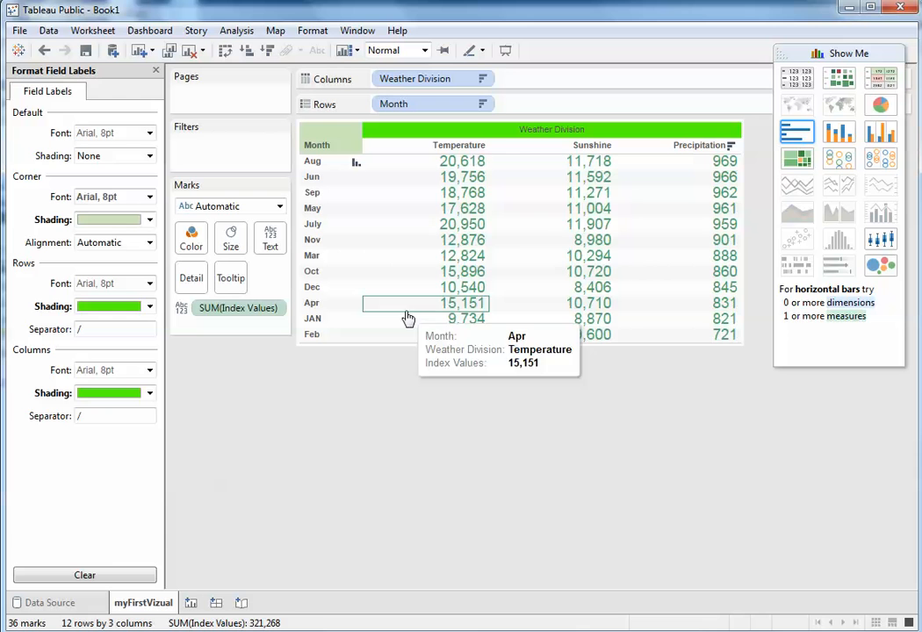
# Step: Try a font size of 14 for the whole worksheet's default text
pyautogui.click(443, 192)
pyautogui.rightClick(449, 192)
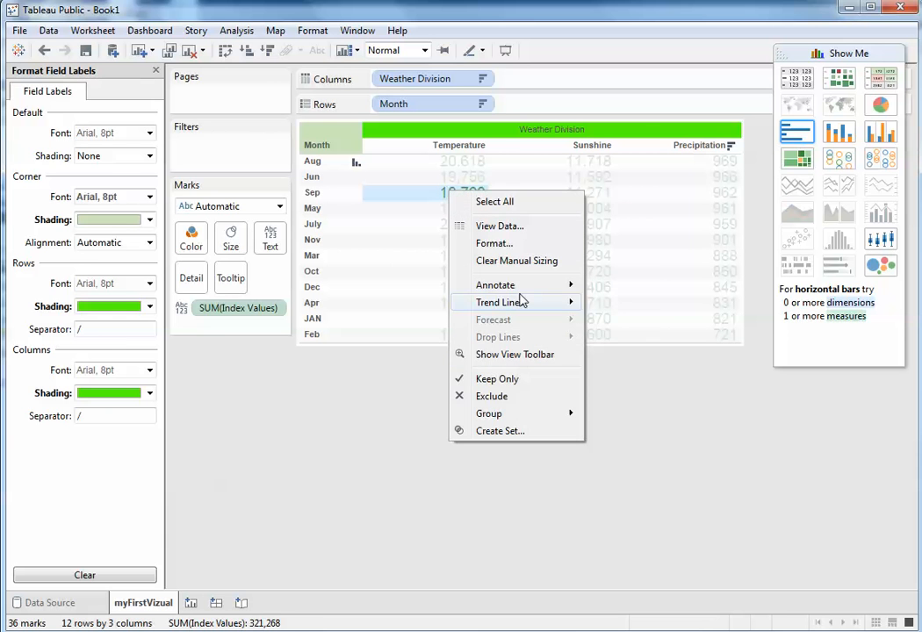
pyautogui.click(494, 245)
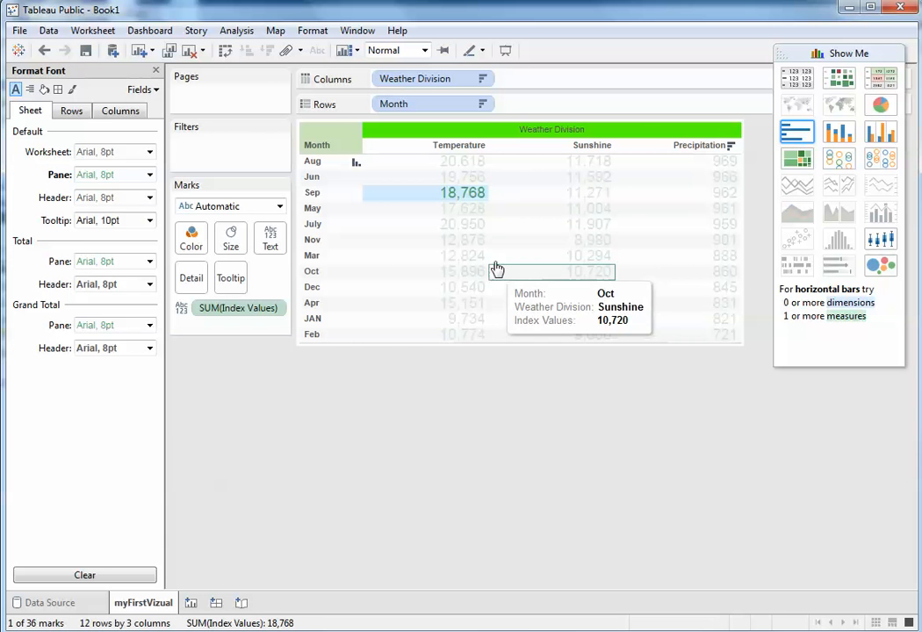
pyautogui.click(149, 155)
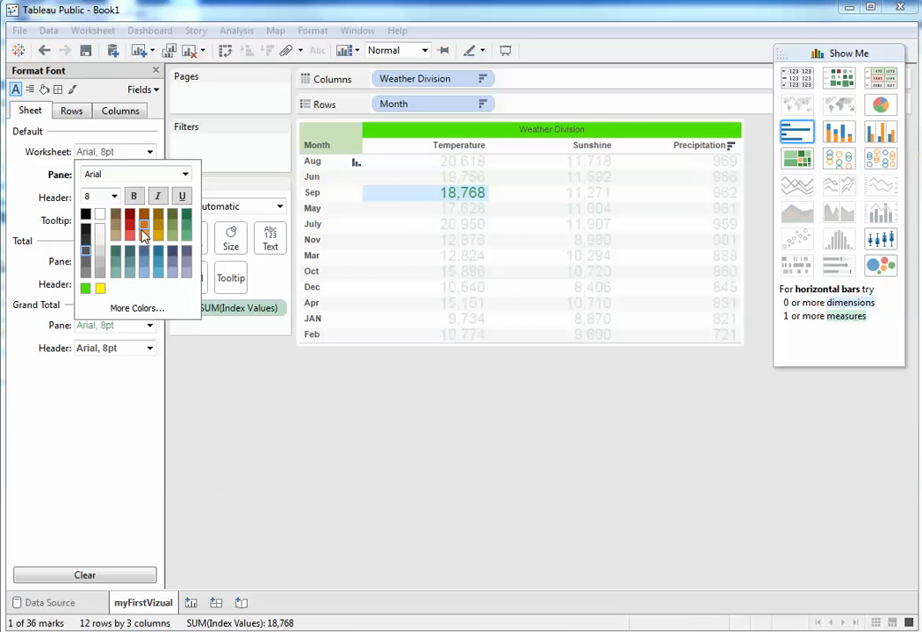
pyautogui.click(114, 195)
pyautogui.click(91, 274)
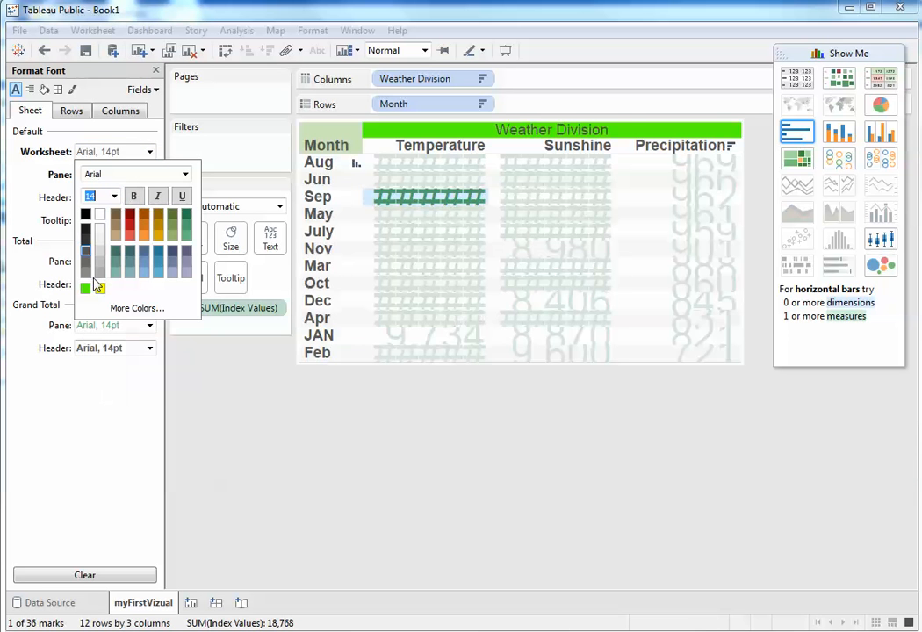
# Step: Try a worksheet default font size of 10 and return it to 8
pyautogui.click(114, 197)
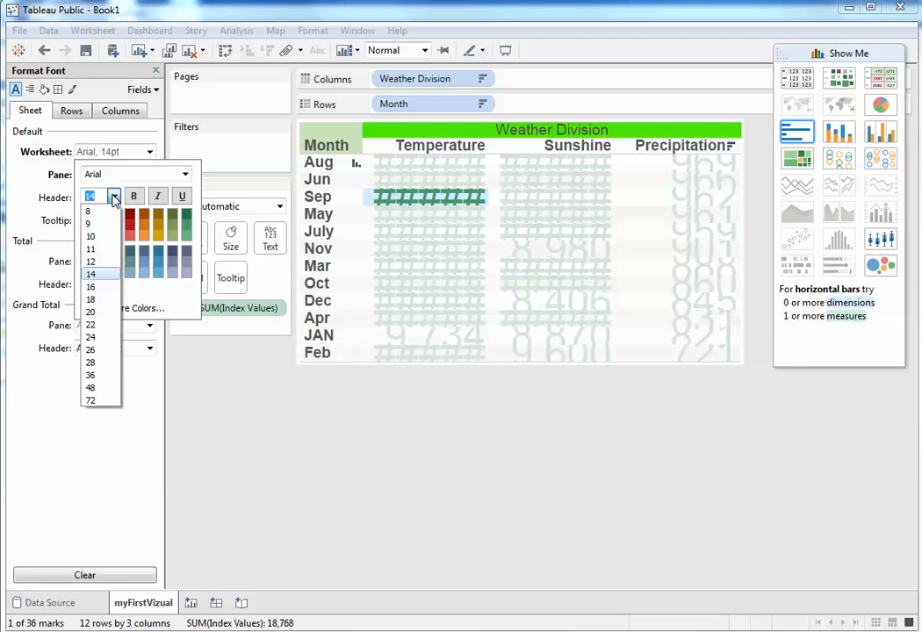
pyautogui.click(96, 237)
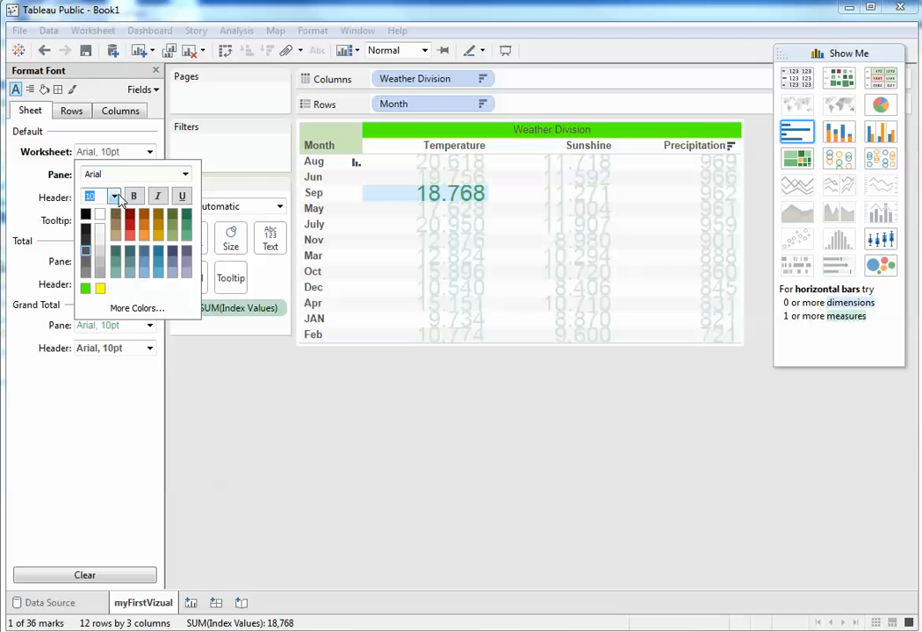
pyautogui.click(114, 196)
pyautogui.click(88, 211)
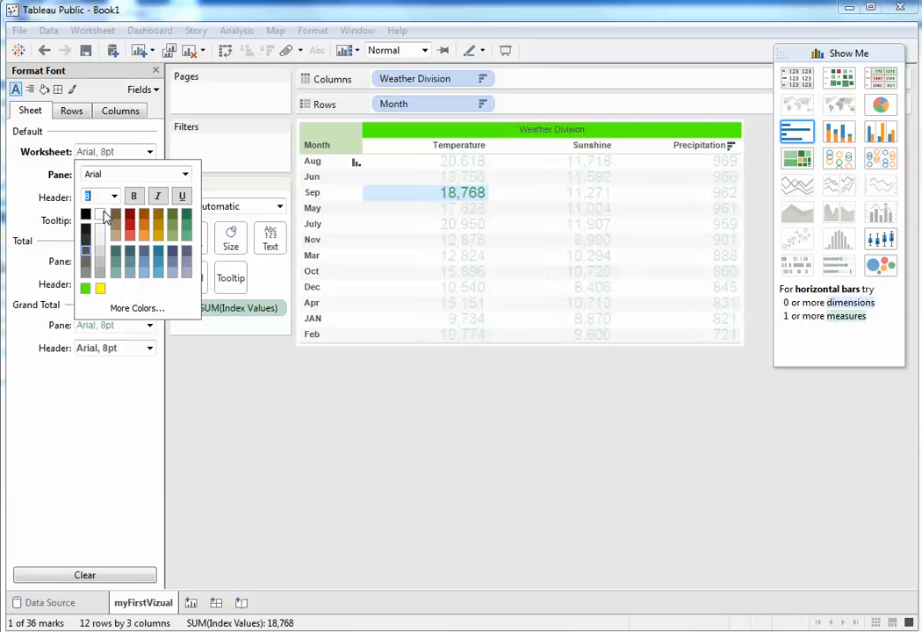
pyautogui.click(433, 496)
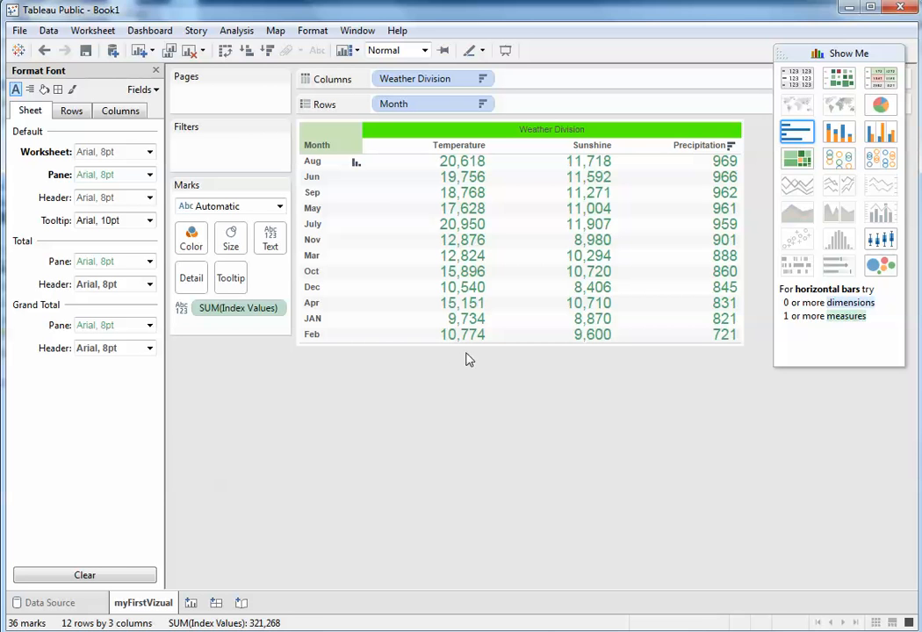
# Step: Show column grand totals for the weather division table
pyautogui.click(237, 30)
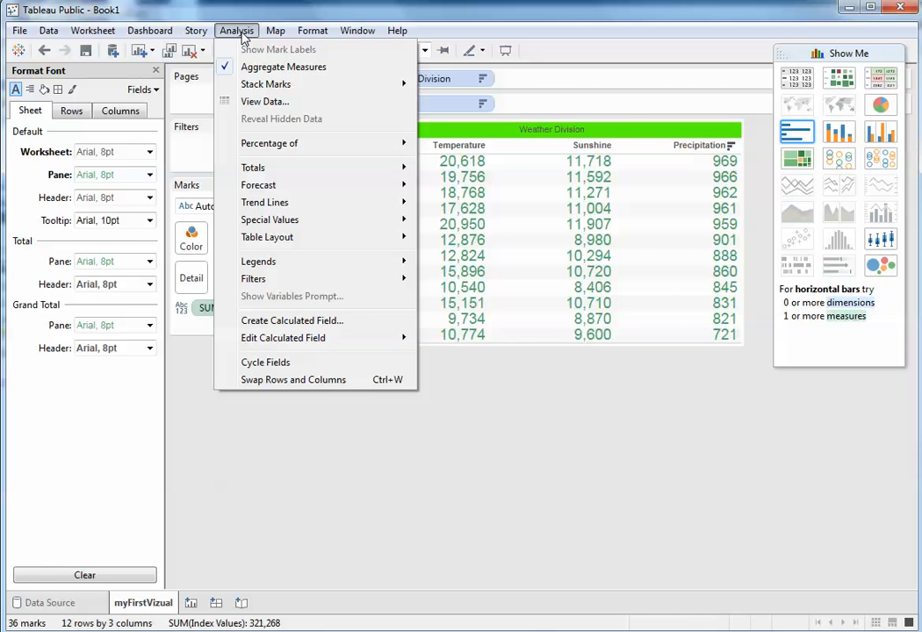
pyautogui.moveTo(266, 168)
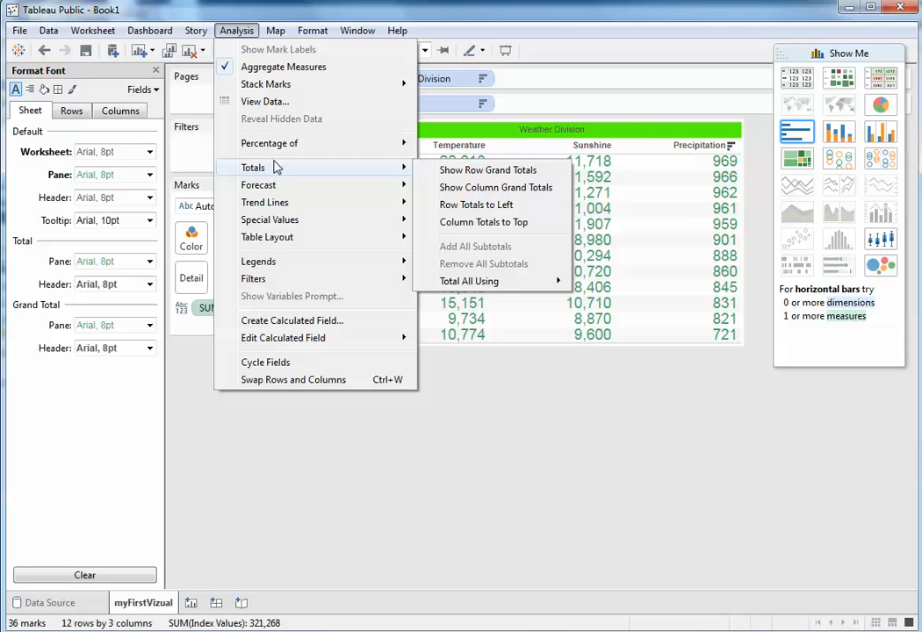
pyautogui.click(518, 195)
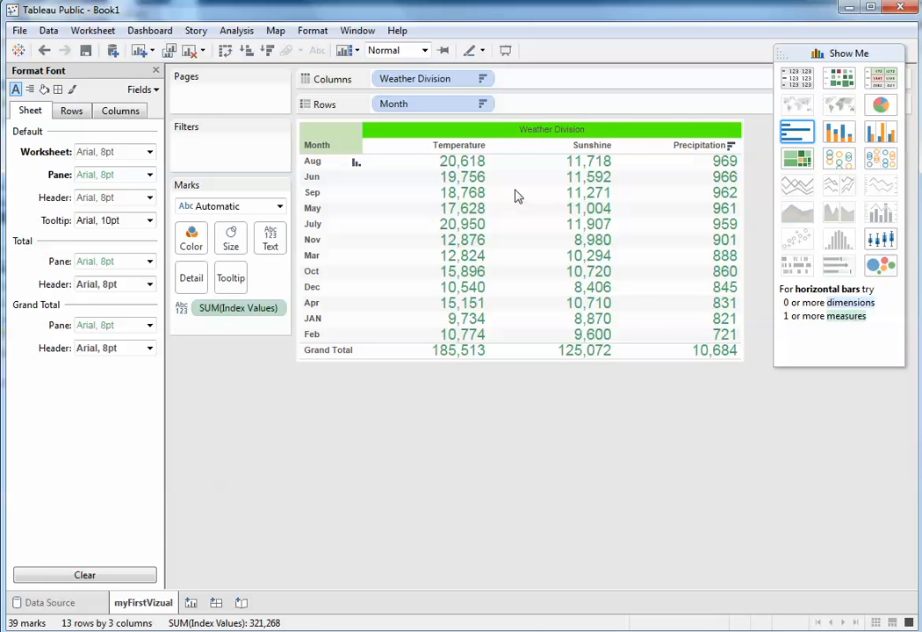